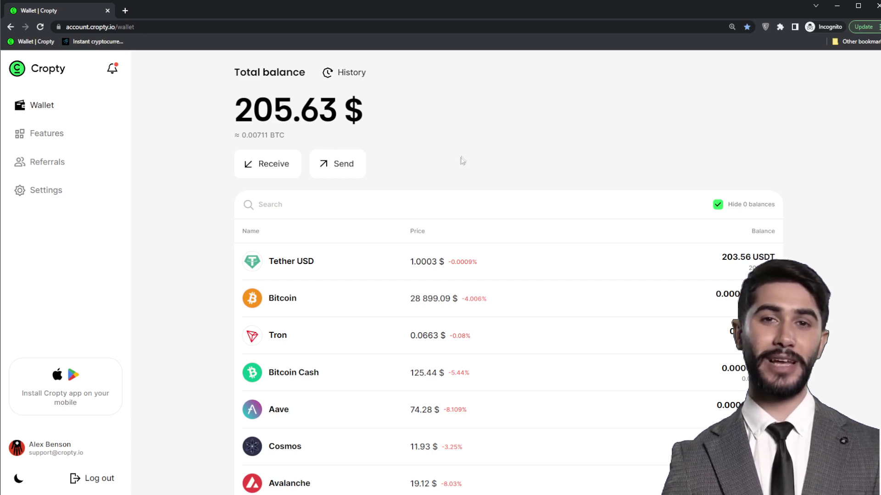
Check that Tether USD is sent from Cropty over the Tron (TRC-20) network.
{"action": "left_click", "coordinate": [354, 264]}
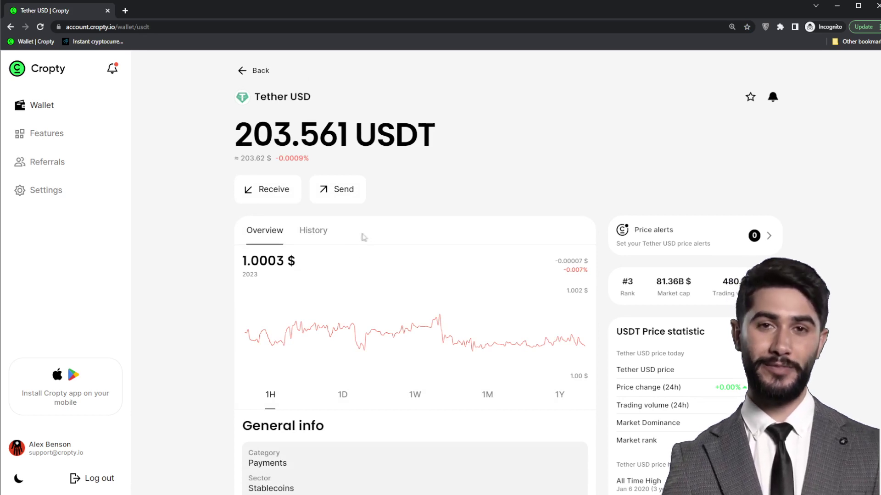
{"action": "left_click", "coordinate": [345, 196]}
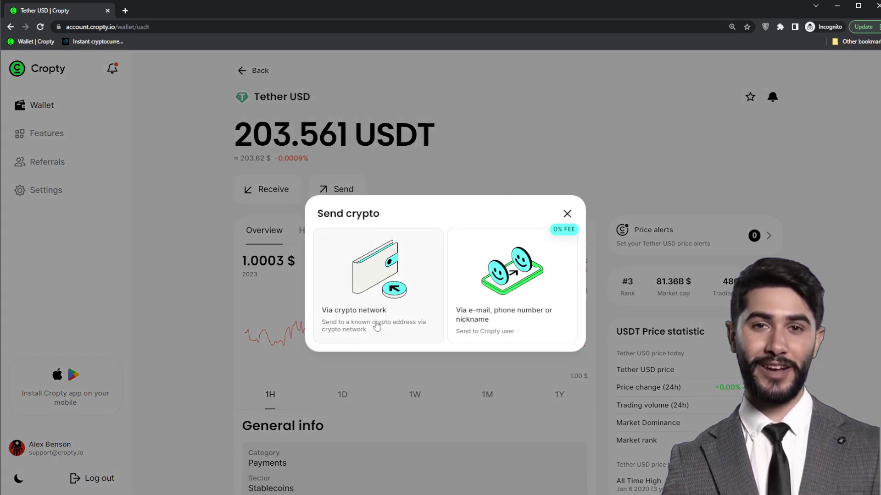
{"action": "left_click", "coordinate": [375, 302]}
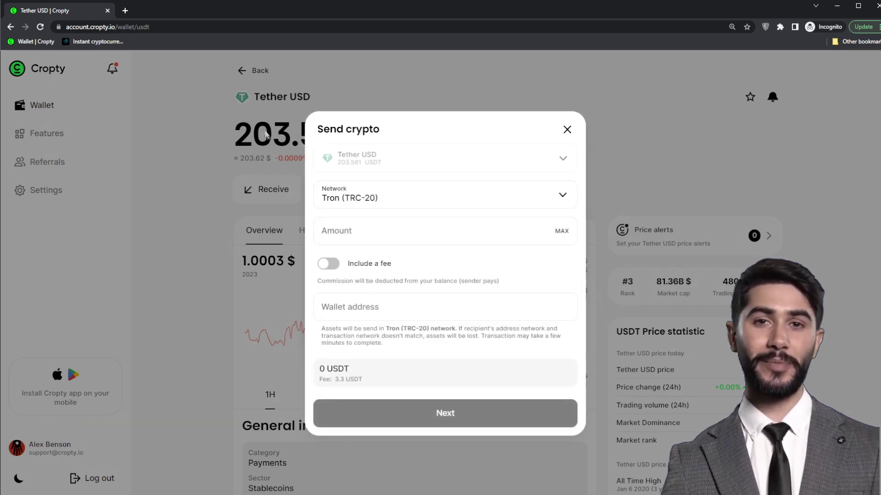
{"action": "left_click", "coordinate": [375, 197]}
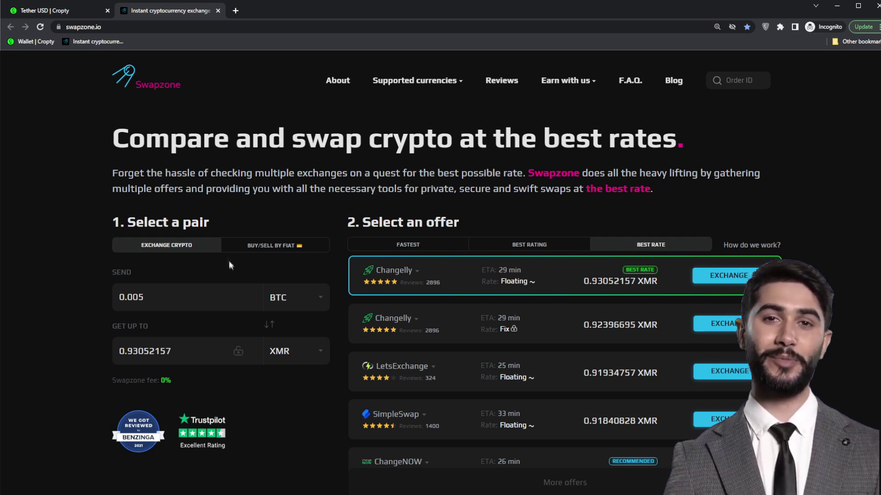
Set the Swapzone pair to send USDT on TRC20 and receive ETH.
{"action": "left_click", "coordinate": [295, 299]}
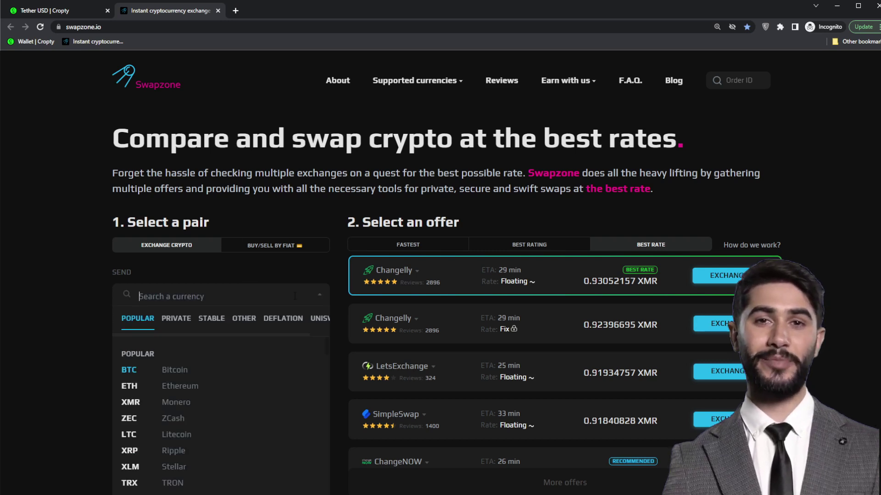
{"action": "type", "text": "USDT"}
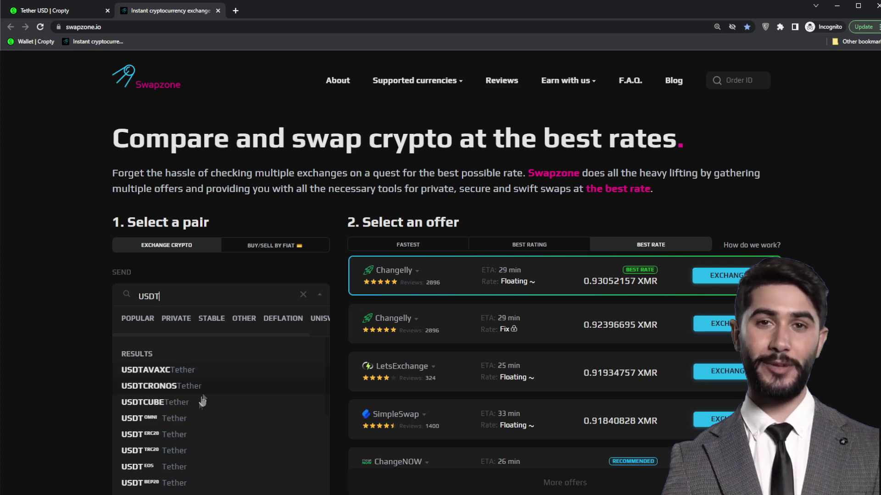
{"action": "left_click", "coordinate": [180, 452]}
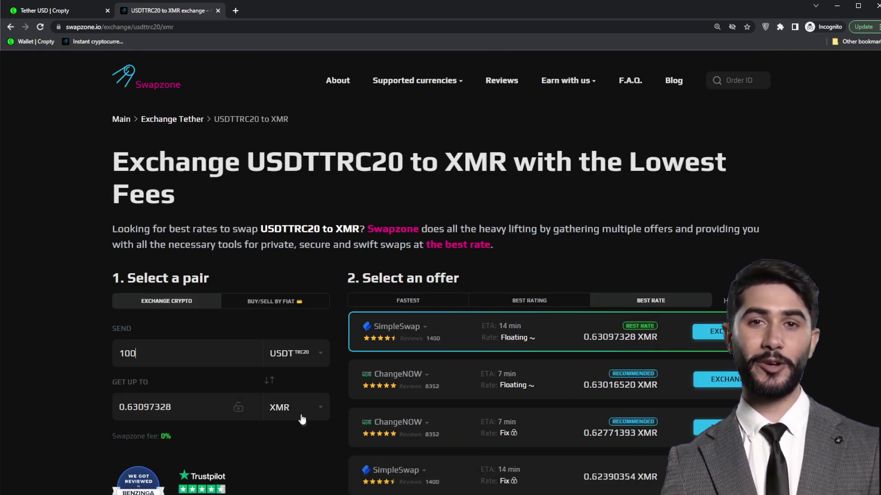
{"action": "left_click", "coordinate": [298, 415]}
{"action": "type", "text": "ETH"}
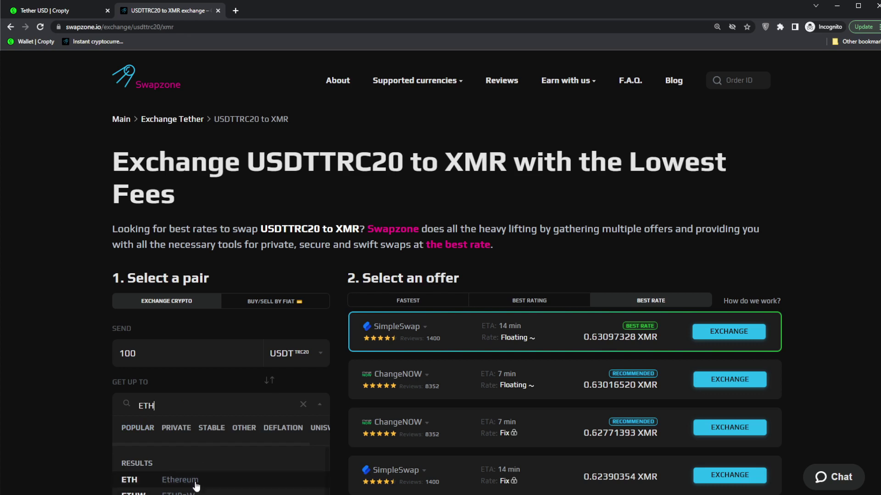
{"action": "left_click", "coordinate": [195, 480]}
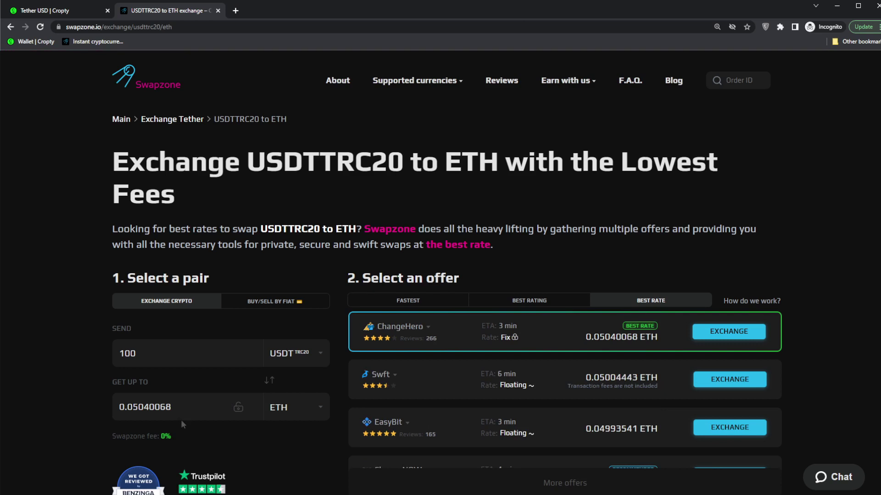
Enter 200 as the amount and choose the EasyBit offer.
{"action": "type", "text": "2"}
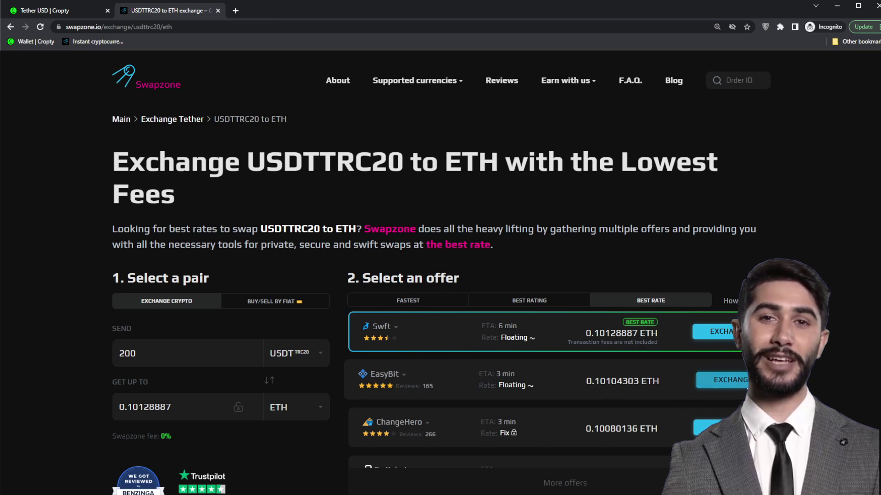
{"action": "left_click", "coordinate": [723, 380]}
{"action": "scroll", "coordinate": [678, 358], "scroll_direction": "down", "scroll_amount": 1}
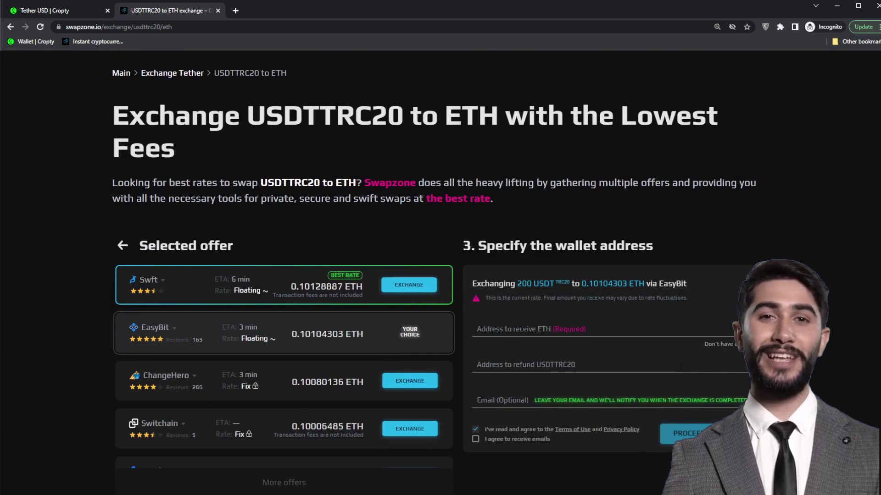
Show the Cropty wallet's Ethereum (ERC-20) deposit address in the Receive dialog.
{"action": "key", "text": "ctrl+1"}
{"action": "left_click", "coordinate": [42, 105]}
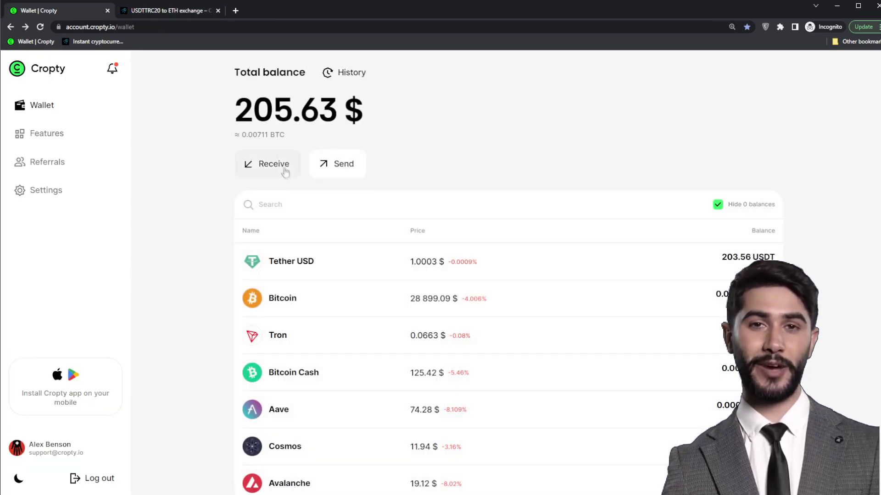
{"action": "left_click", "coordinate": [256, 169]}
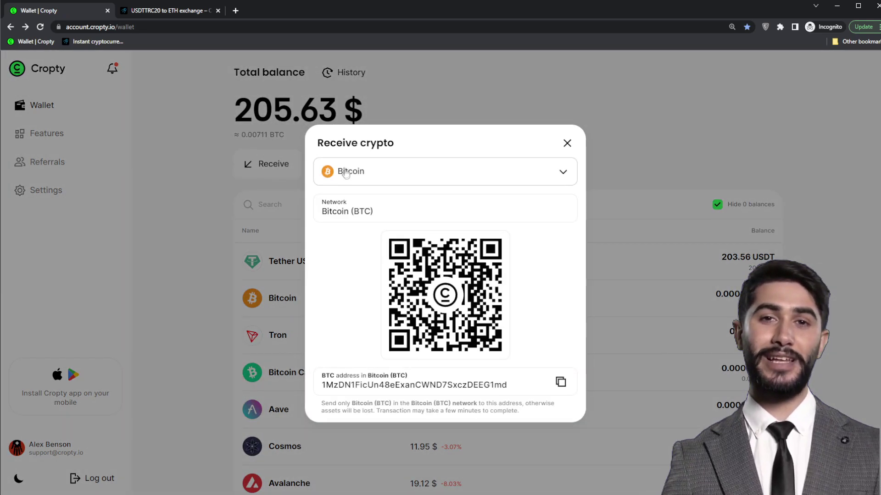
{"action": "left_click", "coordinate": [384, 174]}
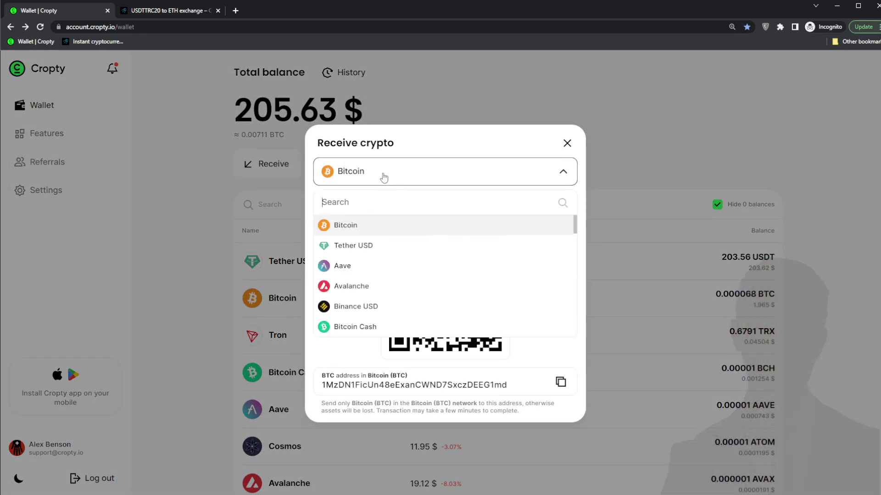
{"action": "type", "text": "eth"}
{"action": "left_click", "coordinate": [349, 246]}
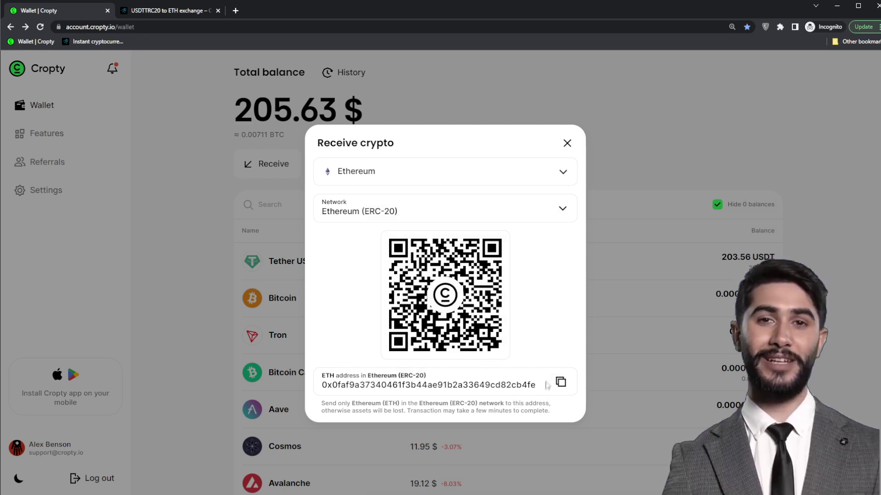
Paste the ETH address, add a notification e-mail, and submit the EasyBit swap order.
{"action": "left_click", "coordinate": [169, 10]}
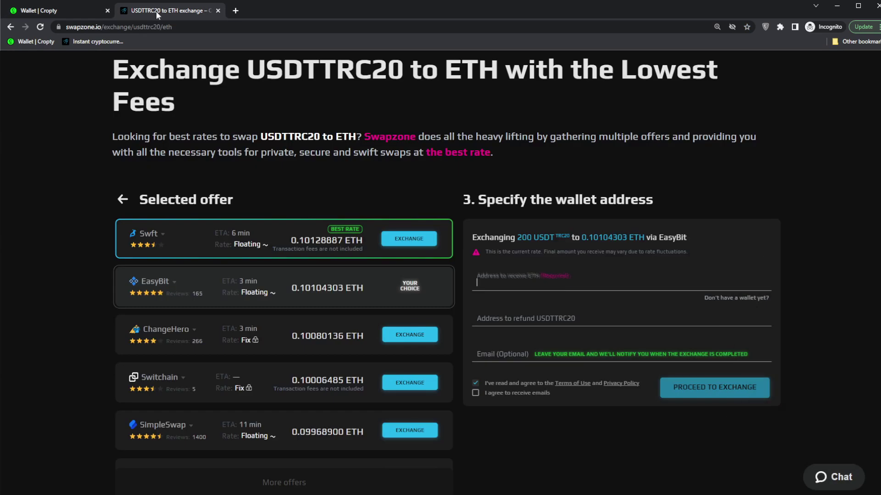
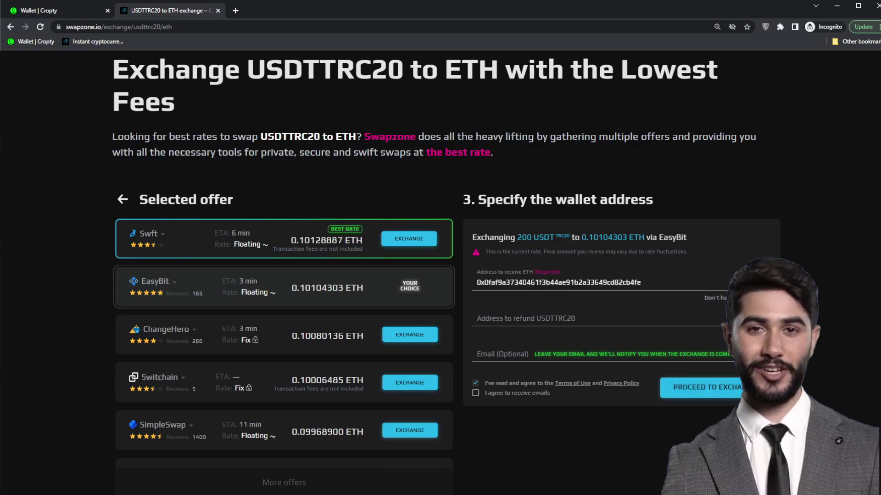
{"action": "left_click", "coordinate": [503, 353]}
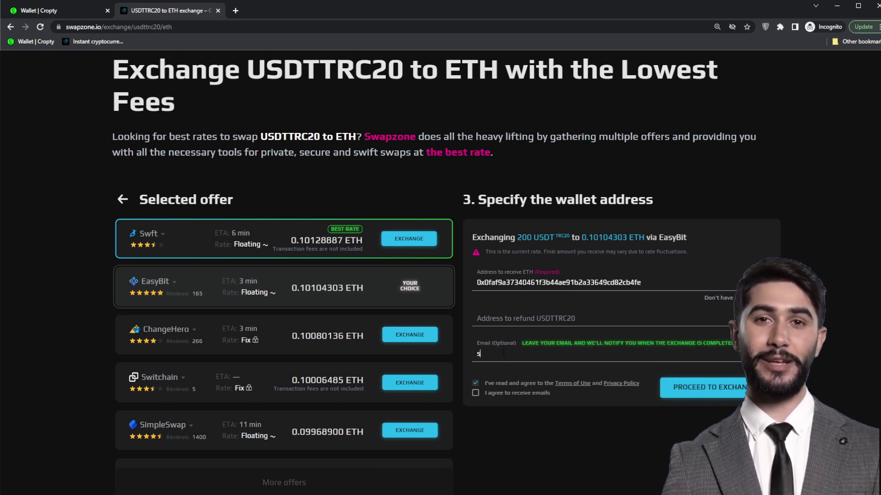
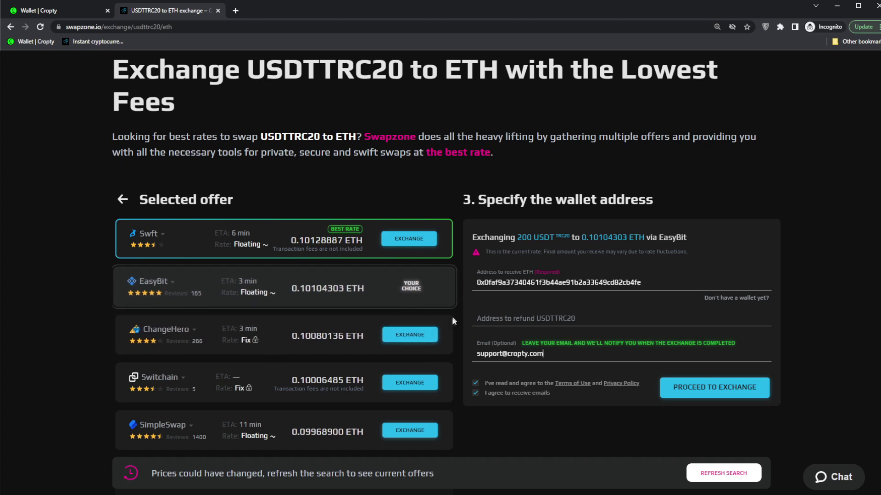
{"action": "left_click", "coordinate": [712, 385]}
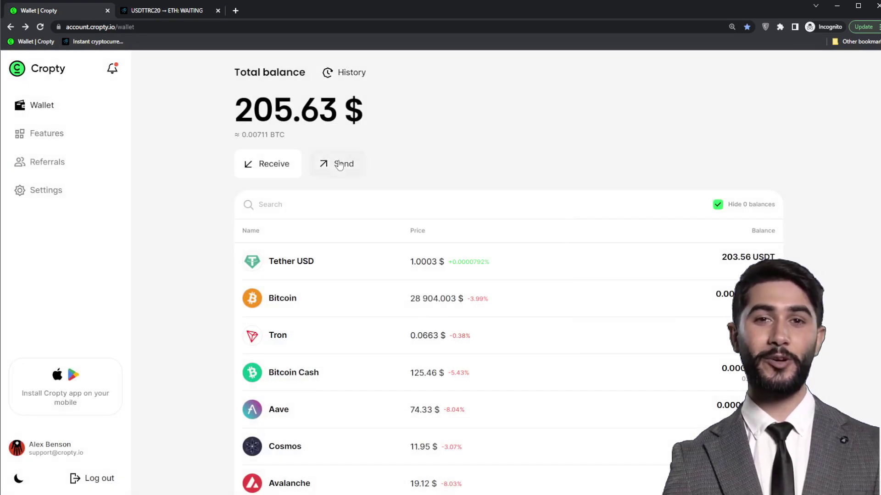
Prepare a 200 Tether USD send on Tron (TRC-20) to the swap's deposit address.
{"action": "left_click", "coordinate": [339, 165]}
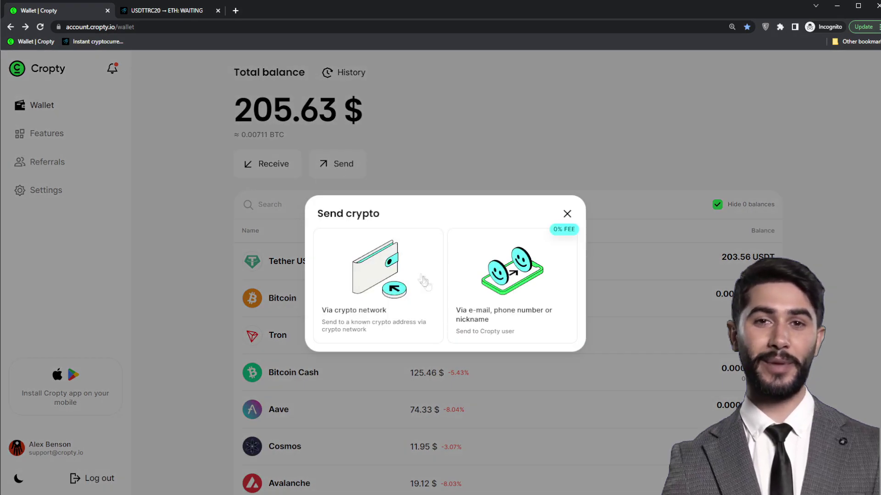
{"action": "left_click", "coordinate": [408, 281]}
{"action": "left_click", "coordinate": [395, 160]}
{"action": "left_click", "coordinate": [396, 160]}
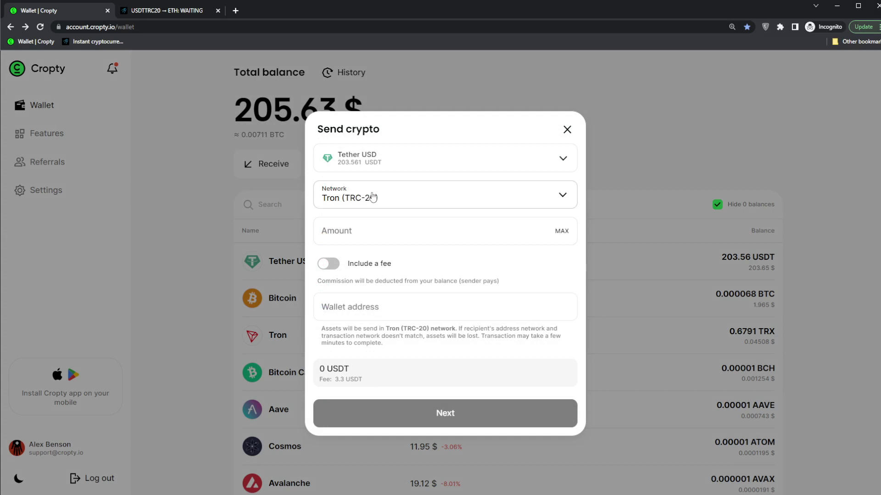
{"action": "left_click", "coordinate": [373, 197]}
{"action": "left_click", "coordinate": [373, 197]}
{"action": "left_click", "coordinate": [362, 230]}
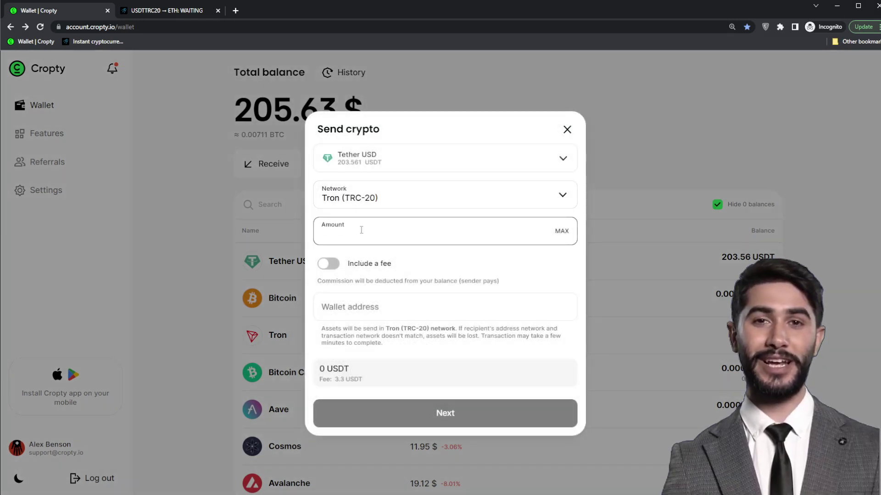
{"action": "left_click", "coordinate": [351, 307]}
{"action": "type", "text": "TU63jkkTNxeRuo3kaB1VB2mzVp4ZQugXjQ"}
{"action": "left_click", "coordinate": [355, 228]}
{"action": "type", "text": "200"}
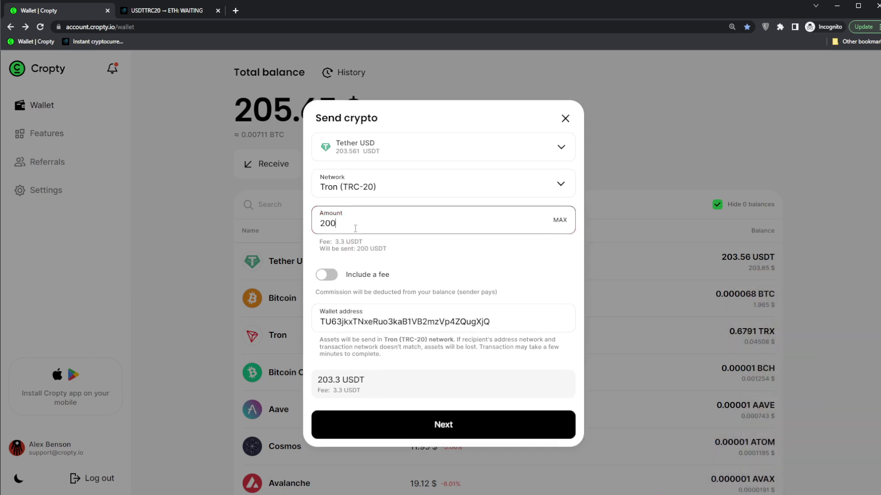
Confirm the transfer with the wrong-address acknowledgement and the 2FA code.
{"action": "left_click", "coordinate": [407, 429]}
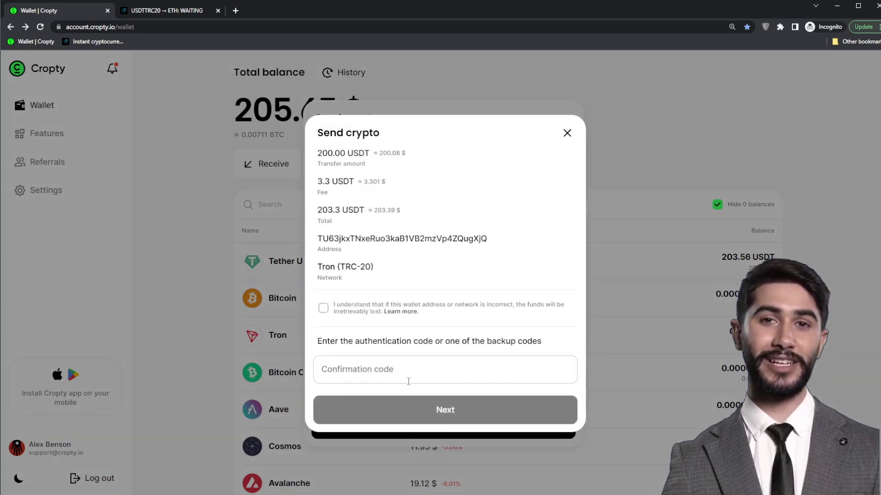
{"action": "left_click", "coordinate": [324, 308]}
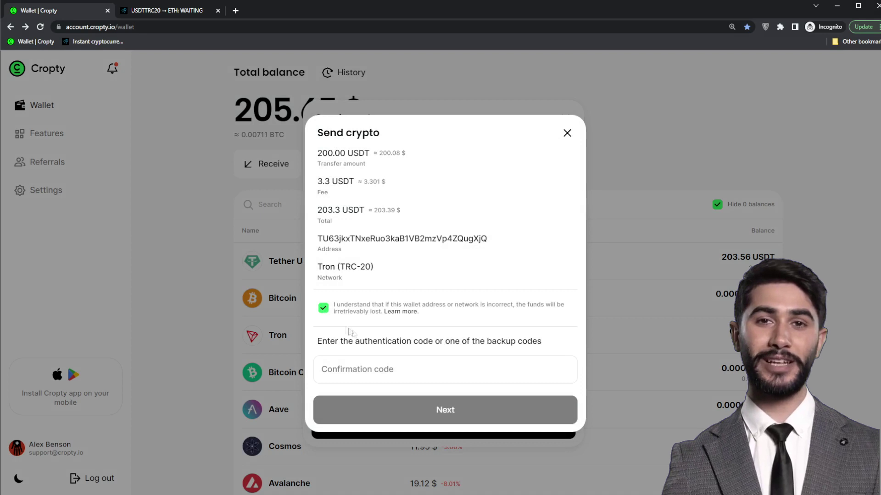
{"action": "left_click", "coordinate": [385, 373]}
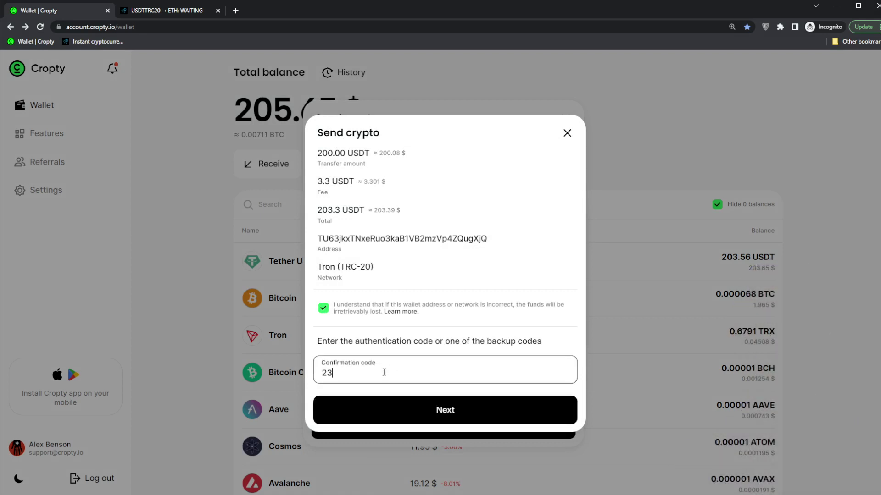
{"action": "right_click", "coordinate": [384, 372]}
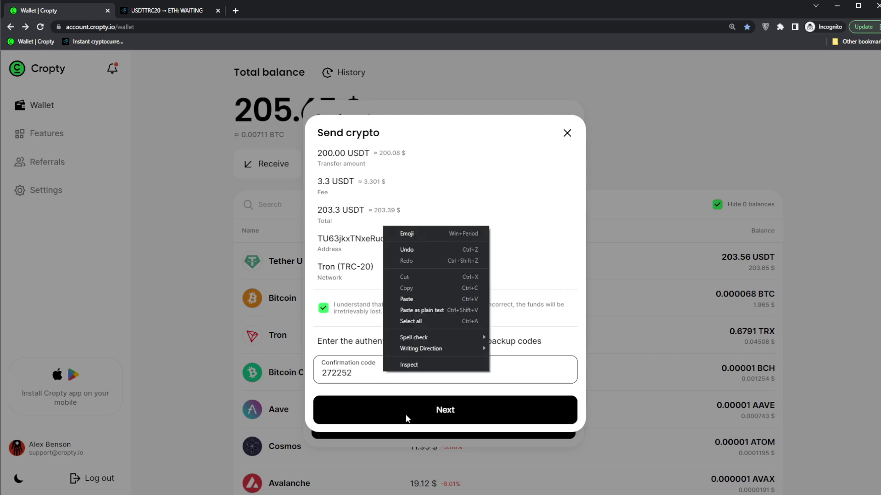
{"action": "left_click", "coordinate": [408, 415]}
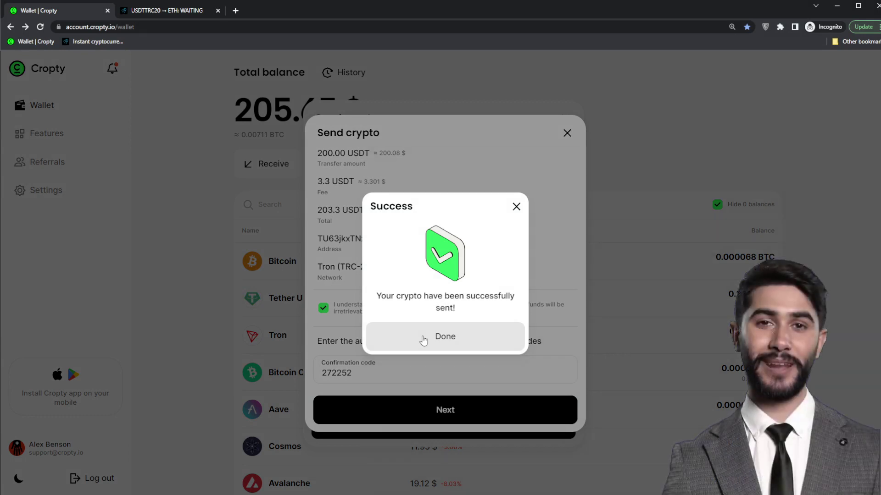
{"action": "left_click", "coordinate": [423, 340]}
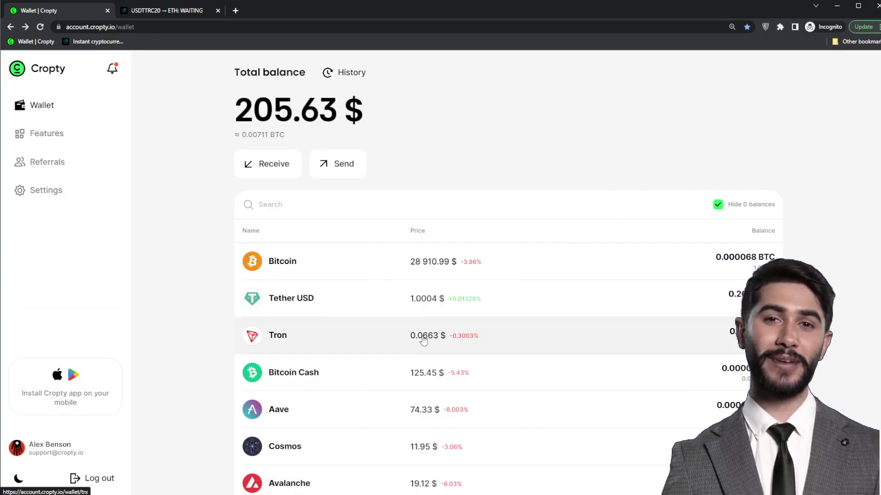
Check the finished Swapzone order and open Cropty's Ethereum balance of 0.10097109 ETH.
{"action": "left_click", "coordinate": [163, 9]}
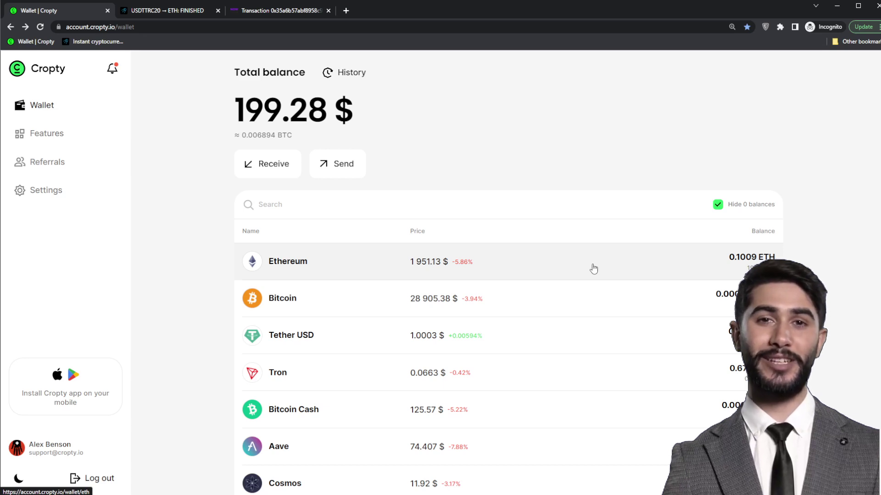
{"action": "left_click", "coordinate": [593, 268]}
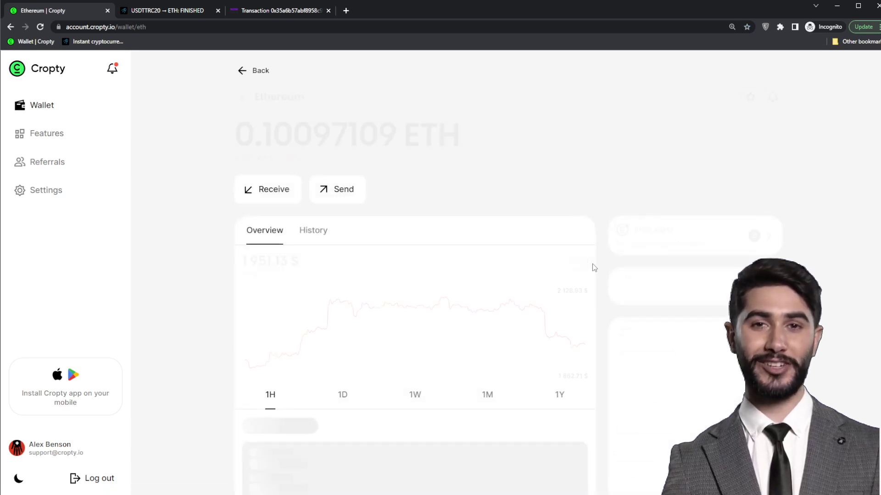